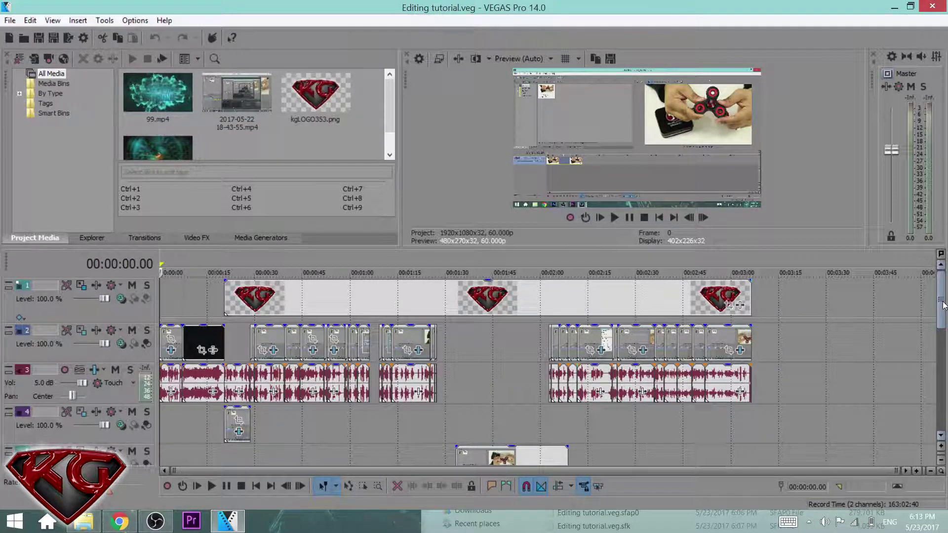
- Trim the last video and audio events on tracks 2 and 3 back to about 00:02:56
{"action": "left_click_drag", "start_coordinate": [943, 305], "coordinate": [943, 329]}
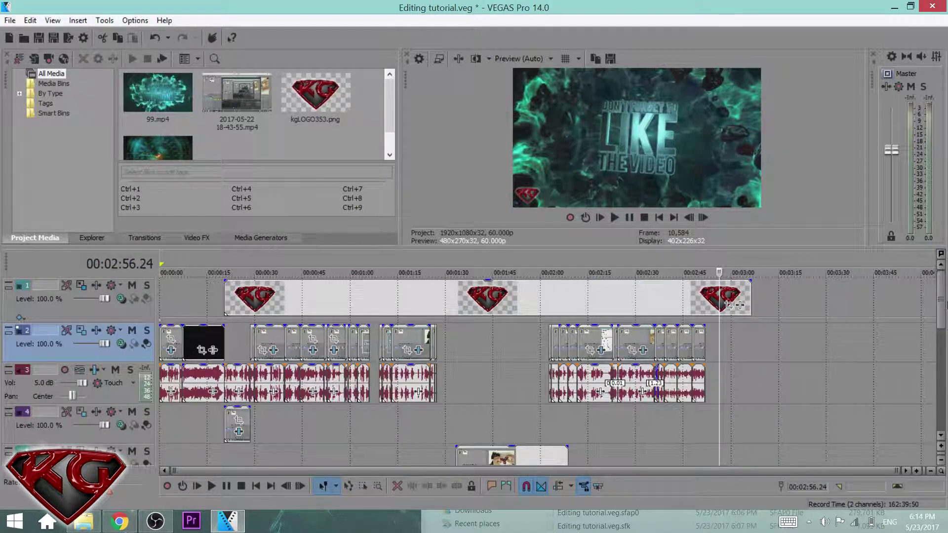
{"action": "scroll", "coordinate": [739, 306], "scroll_direction": "down", "scroll_amount": 6}
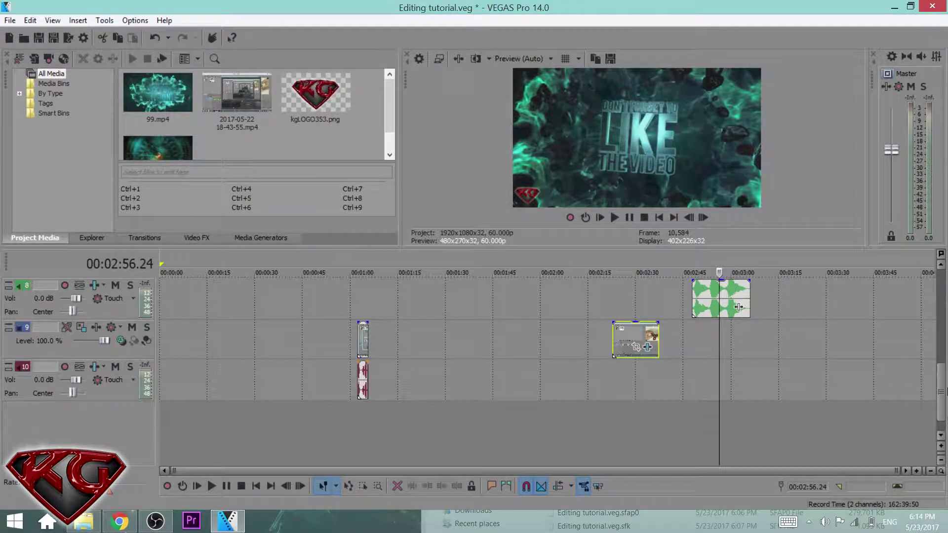
{"action": "left_click_drag", "start_coordinate": [946, 391], "coordinate": [946, 332]}
{"action": "scroll", "coordinate": [930, 302], "scroll_direction": "up", "scroll_amount": 1}
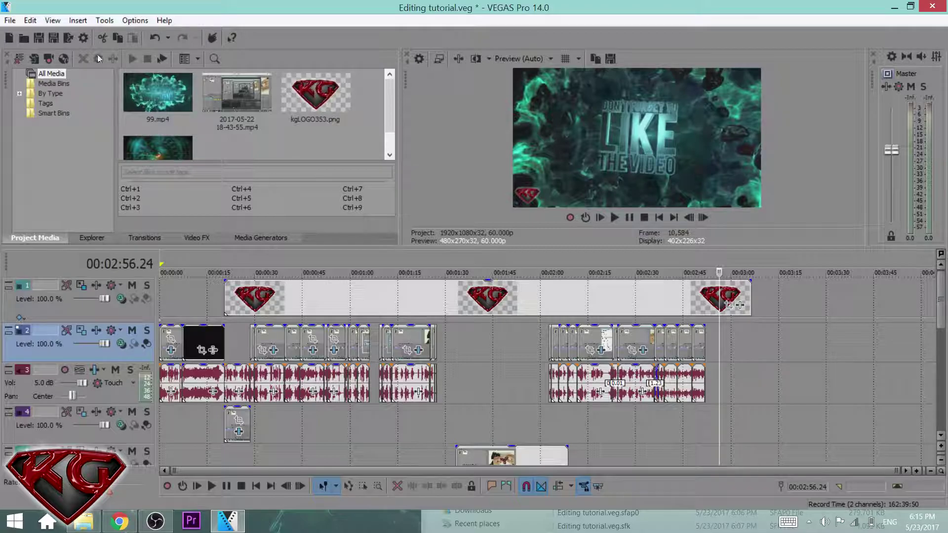
- Use Save As to store the project as 'Sony Vegas Clips' in the Tutorial folder
{"action": "left_click", "coordinate": [9, 23]}
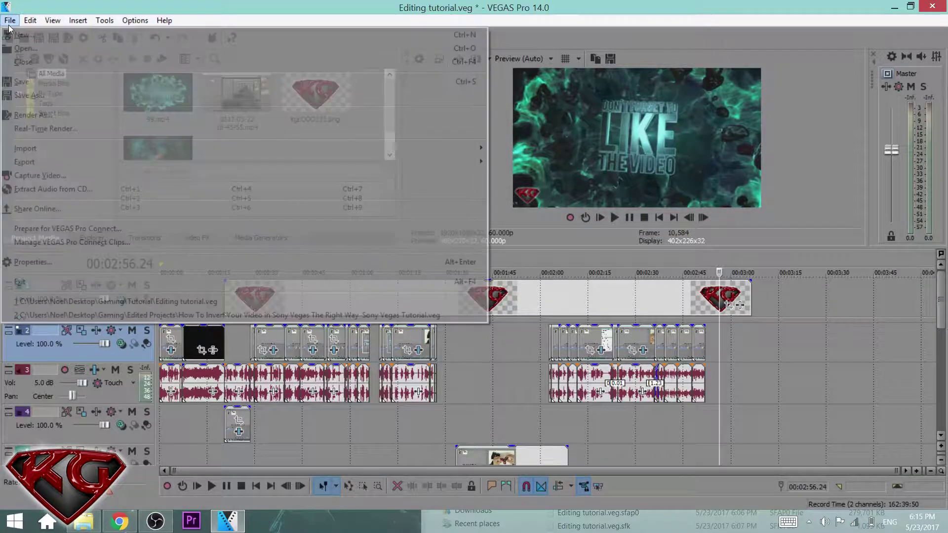
{"action": "left_click", "coordinate": [40, 96]}
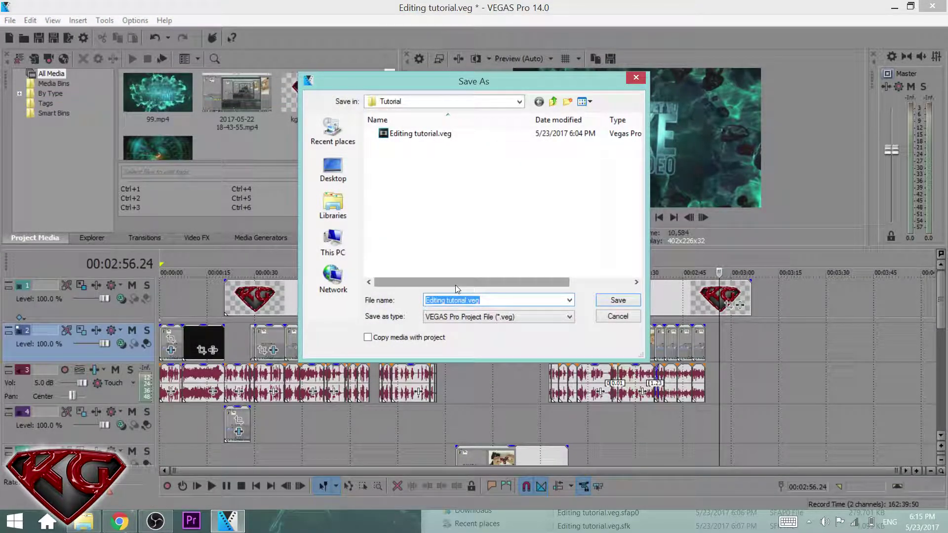
{"action": "type", "text": "Sony Vegas Clips"}
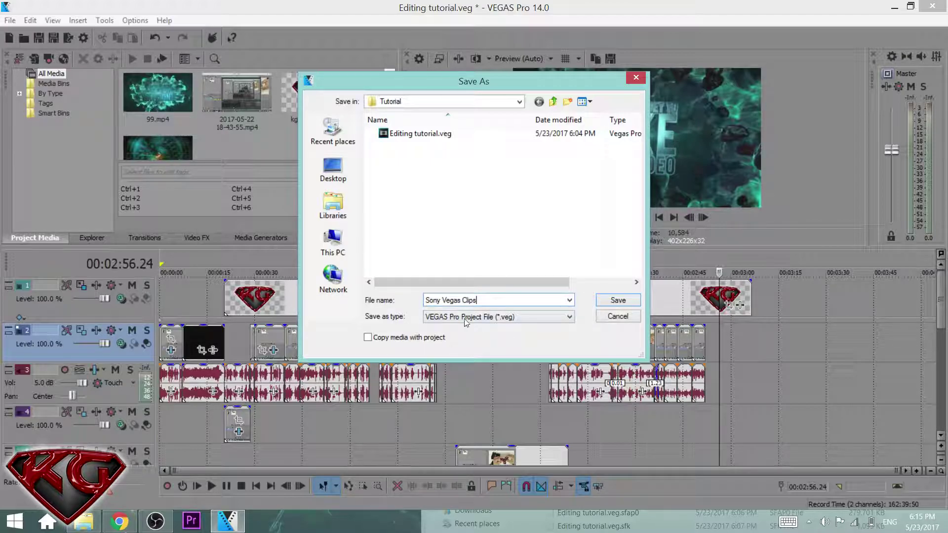
{"action": "left_click", "coordinate": [612, 301]}
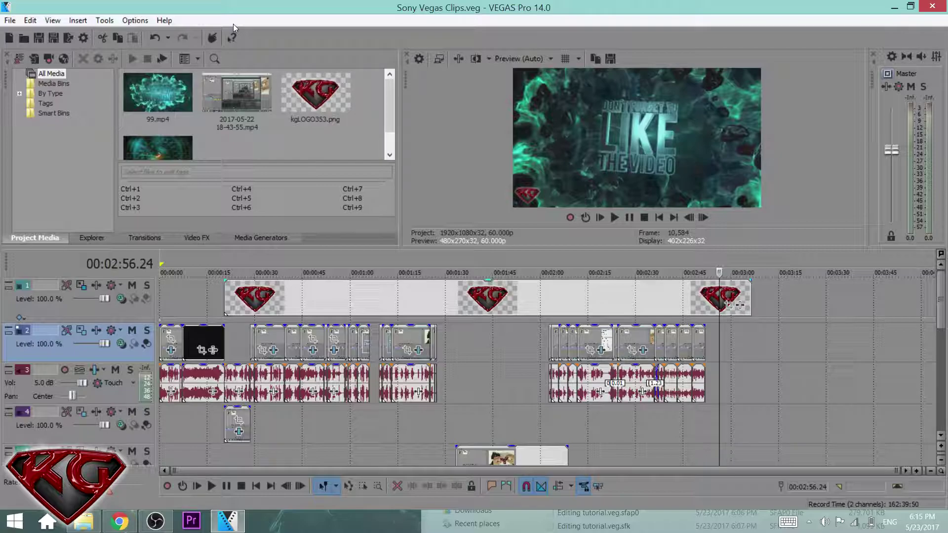
- Close the current project, then reopen Sony Vegas Clips.veg through the Open dialog
{"action": "left_click", "coordinate": [11, 21]}
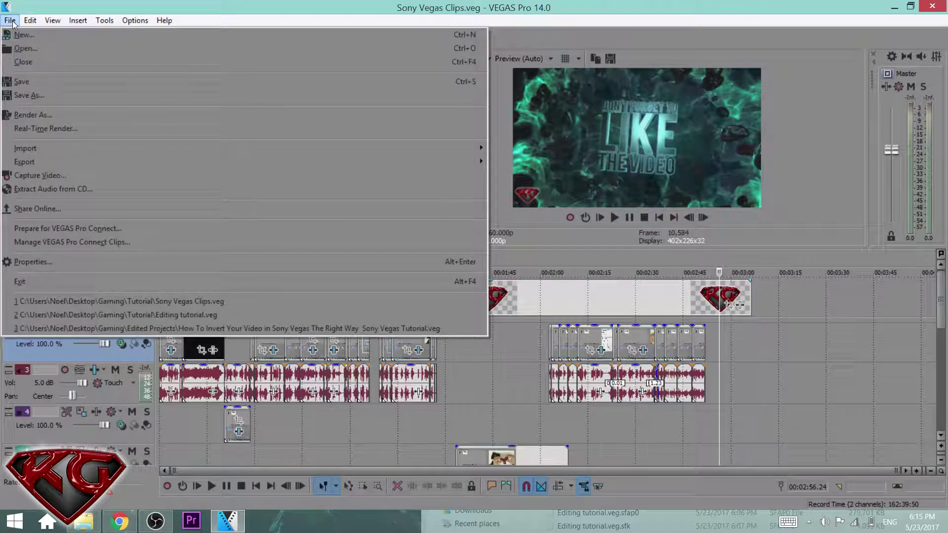
{"action": "left_click", "coordinate": [31, 59]}
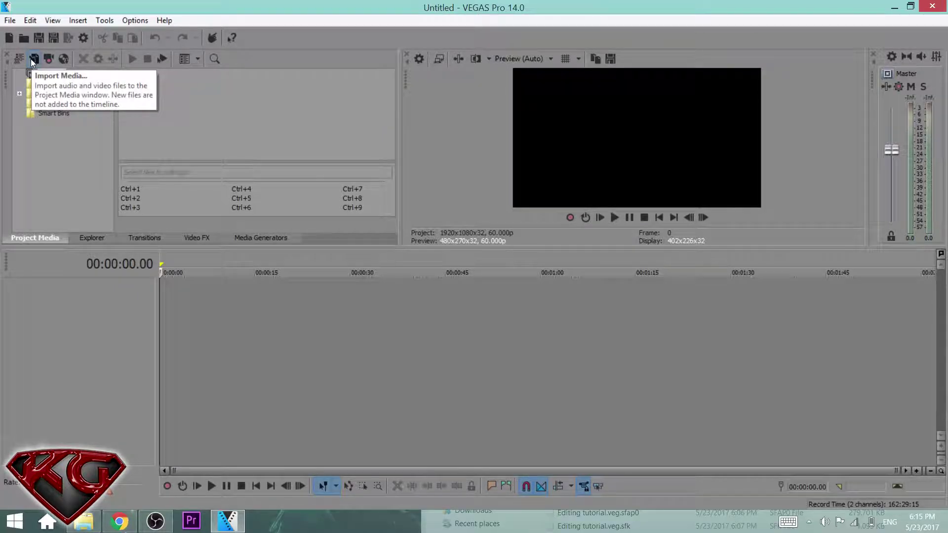
{"action": "left_click", "coordinate": [22, 39]}
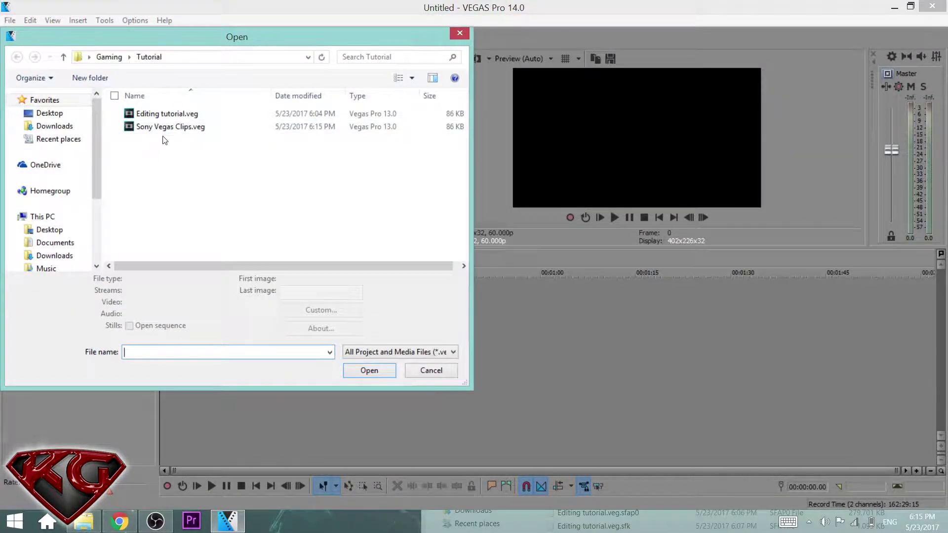
{"action": "double_click", "coordinate": [170, 127]}
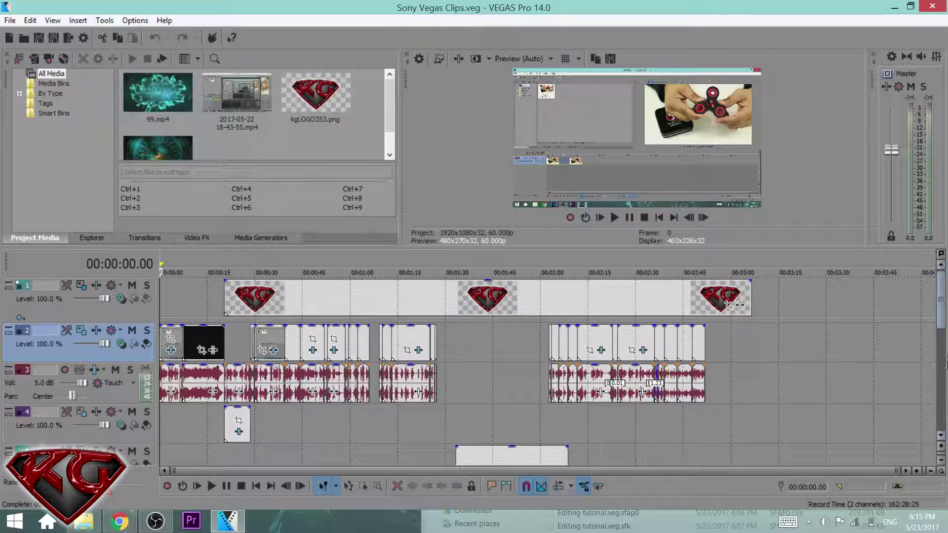
{"action": "mouse_move", "coordinate": [945, 311]}
{"action": "left_mouse_down"}
{"action": "mouse_move", "coordinate": [944, 341]}
{"action": "mouse_move", "coordinate": [944, 295]}
{"action": "left_mouse_up"}
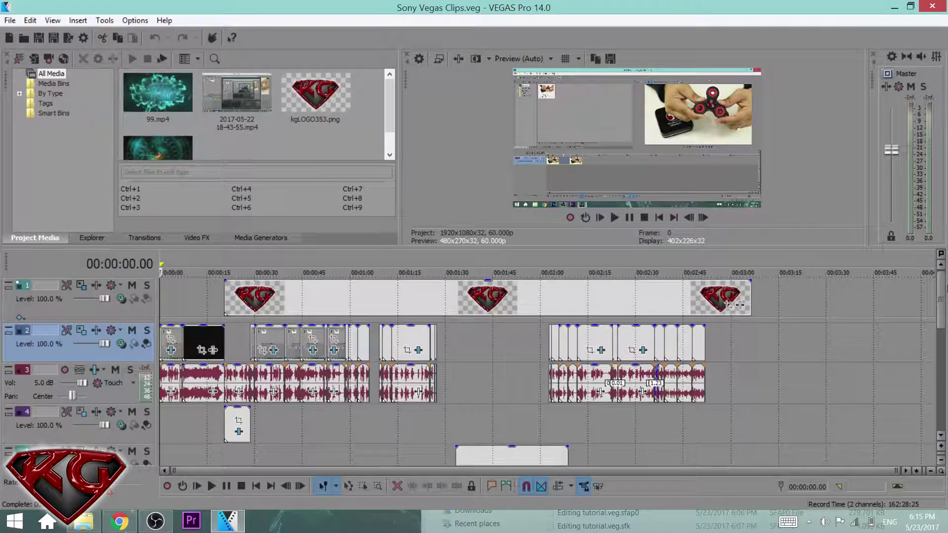
{"action": "left_click", "coordinate": [10, 21]}
- Close the project and drag Sony Vegas Clips.veg from the Explorer Tutorial folder onto the empty timeline
{"action": "left_click", "coordinate": [32, 60]}
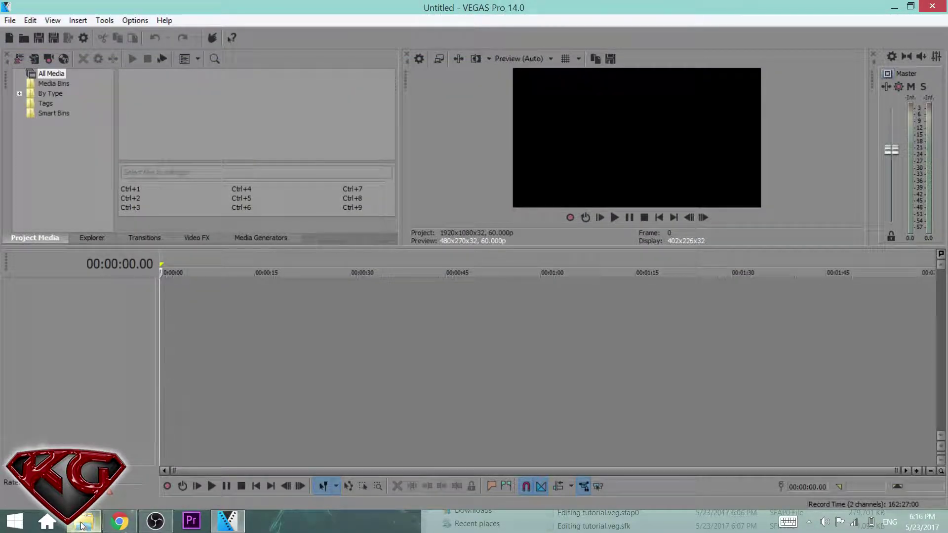
{"action": "left_click", "coordinate": [82, 525]}
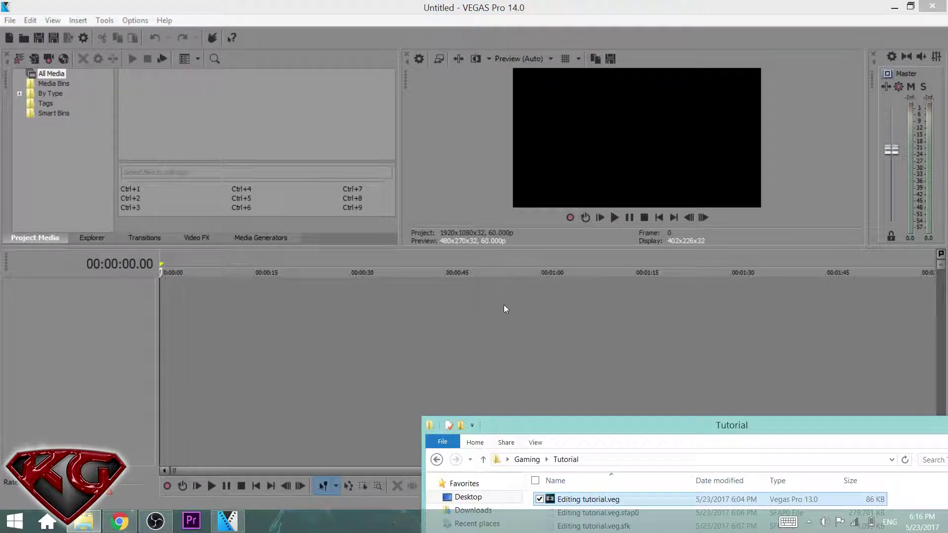
{"action": "left_click_drag", "start_coordinate": [538, 432], "coordinate": [487, 141]}
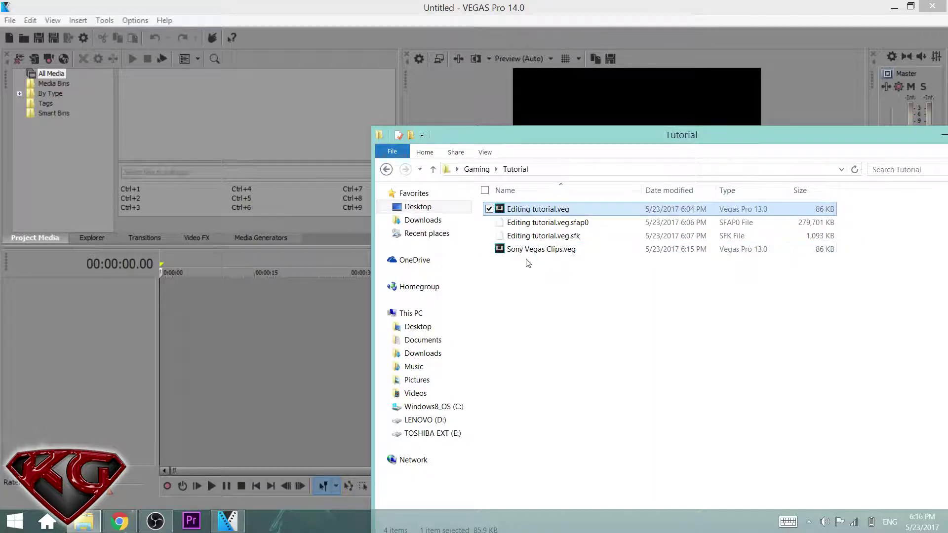
{"action": "left_click", "coordinate": [561, 249]}
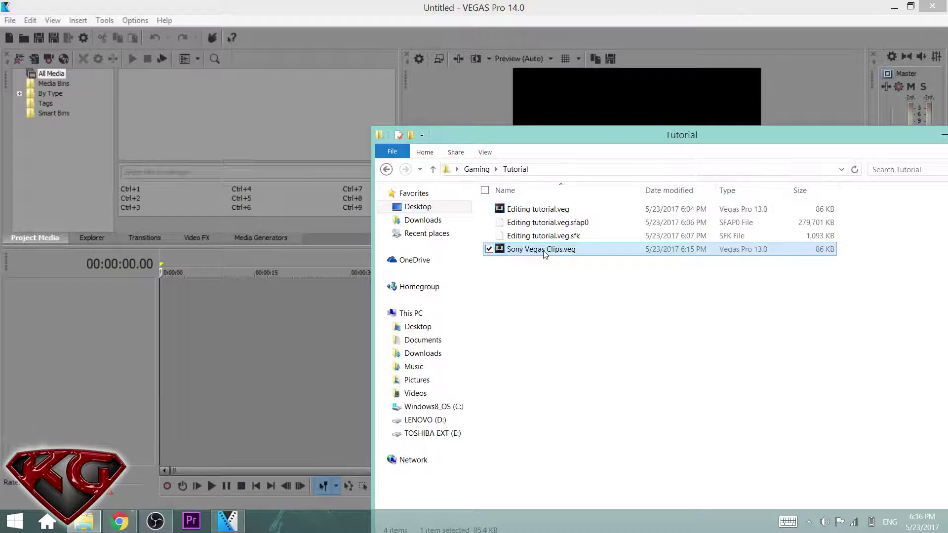
{"action": "left_click_drag", "start_coordinate": [543, 252], "coordinate": [159, 309]}
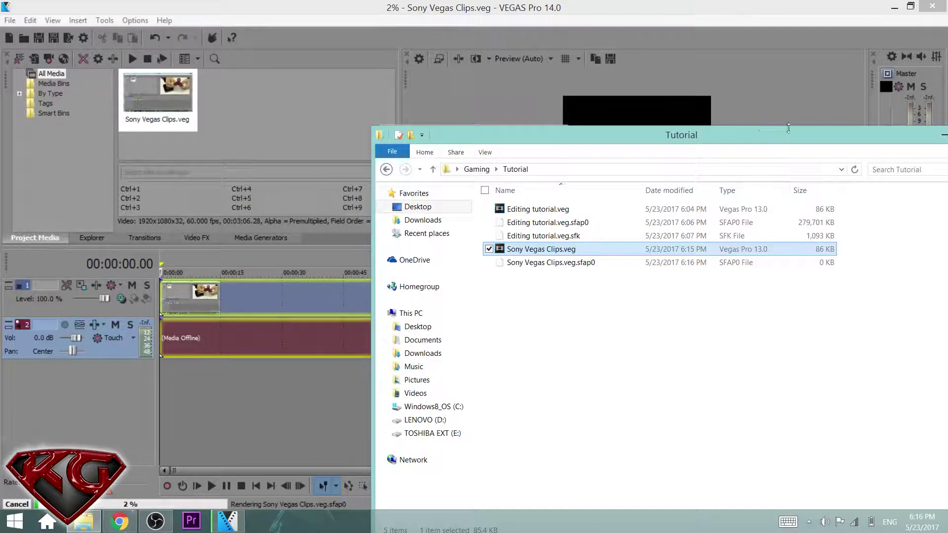
{"action": "left_click_drag", "start_coordinate": [795, 134], "coordinate": [606, 154]}
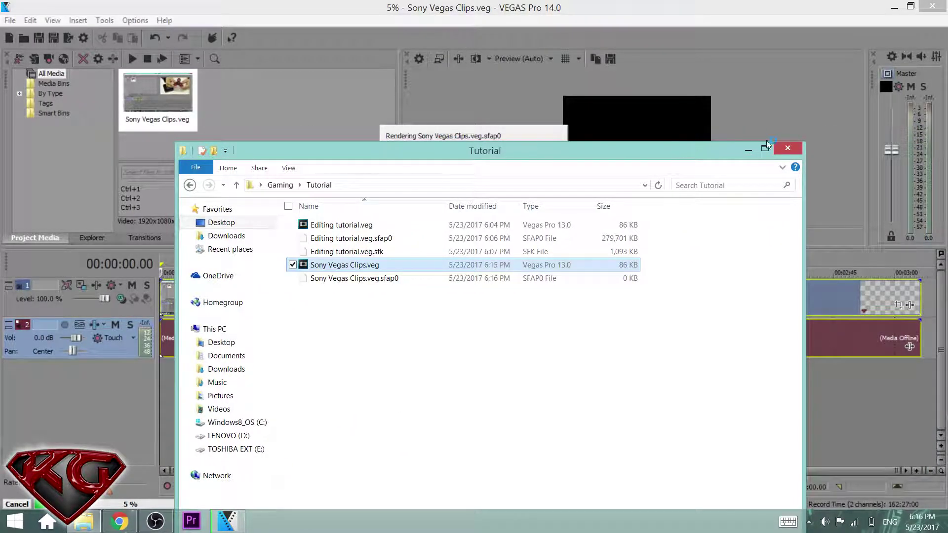
{"action": "left_click", "coordinate": [748, 149]}
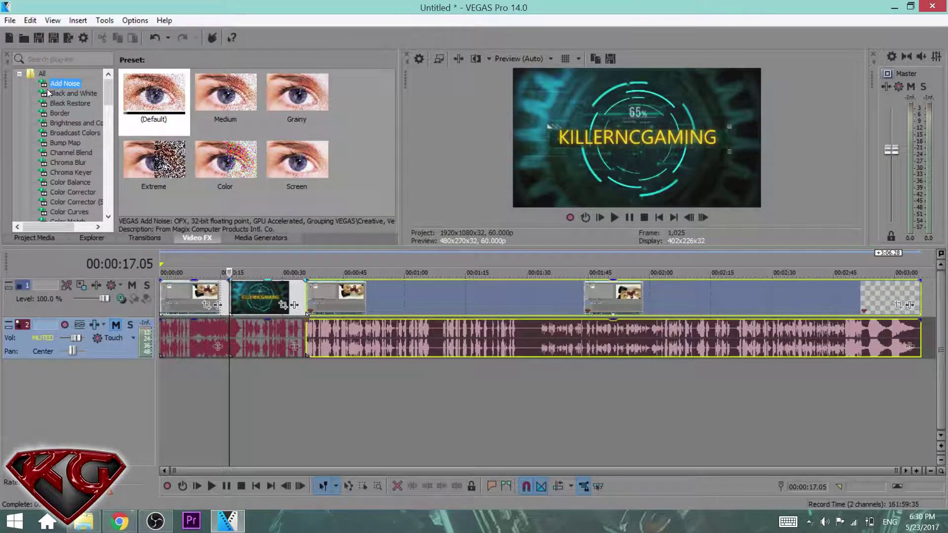
- Apply the default Brightness and Contrast preset to the nested clip and adjust its brightness
{"action": "left_click", "coordinate": [75, 123]}
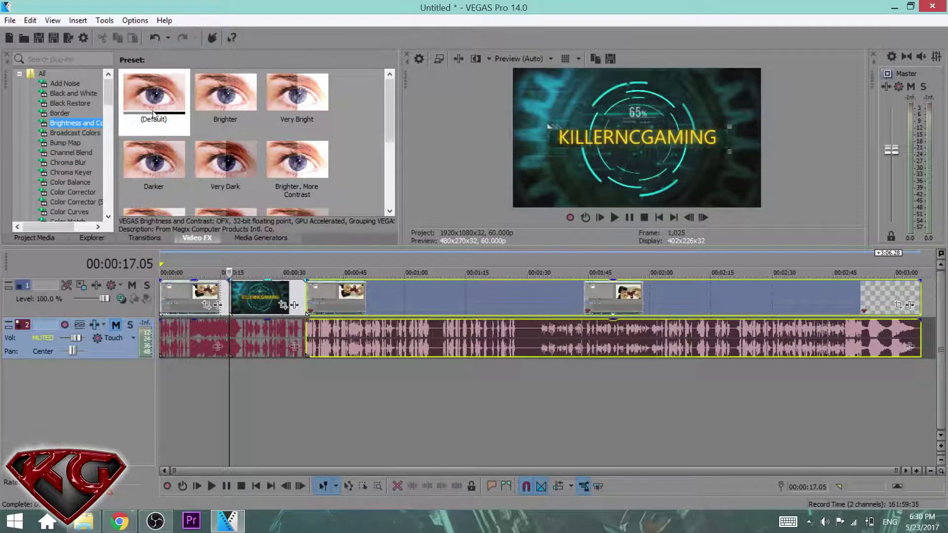
{"action": "left_click_drag", "start_coordinate": [155, 98], "coordinate": [244, 299]}
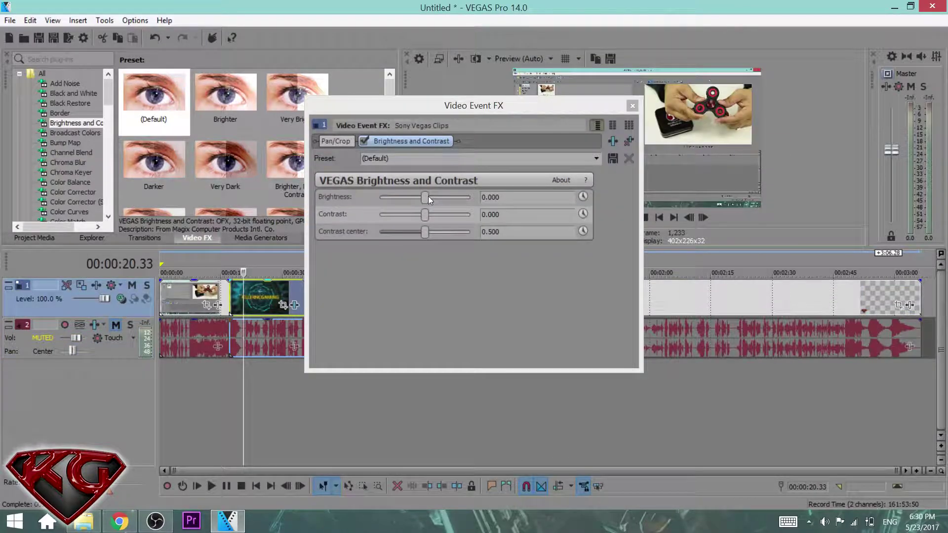
{"action": "left_click_drag", "start_coordinate": [424, 197], "coordinate": [461, 215]}
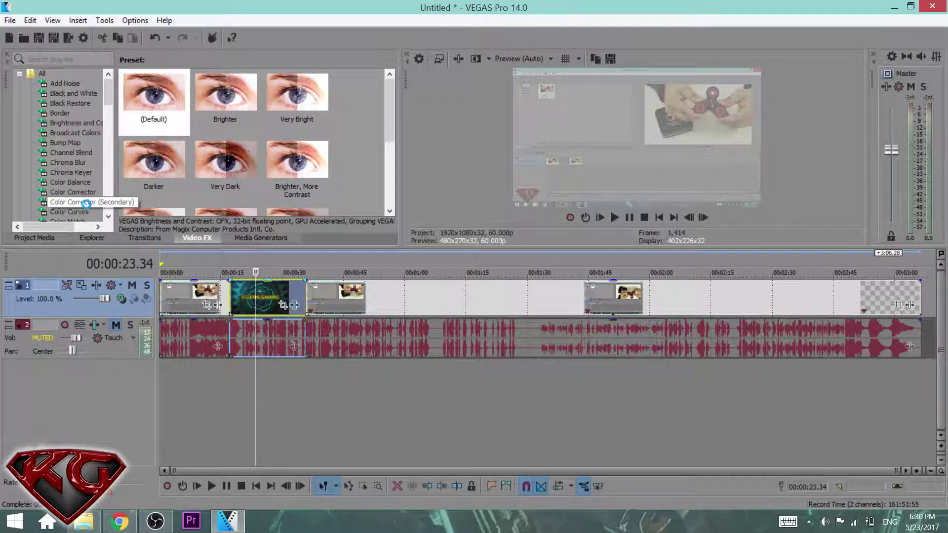
- Add Color Corrector (Secondary) with the Invert Color preset to the nested clip
{"action": "left_click", "coordinate": [92, 200]}
{"action": "left_click_drag", "start_coordinate": [226, 99], "coordinate": [242, 301]}
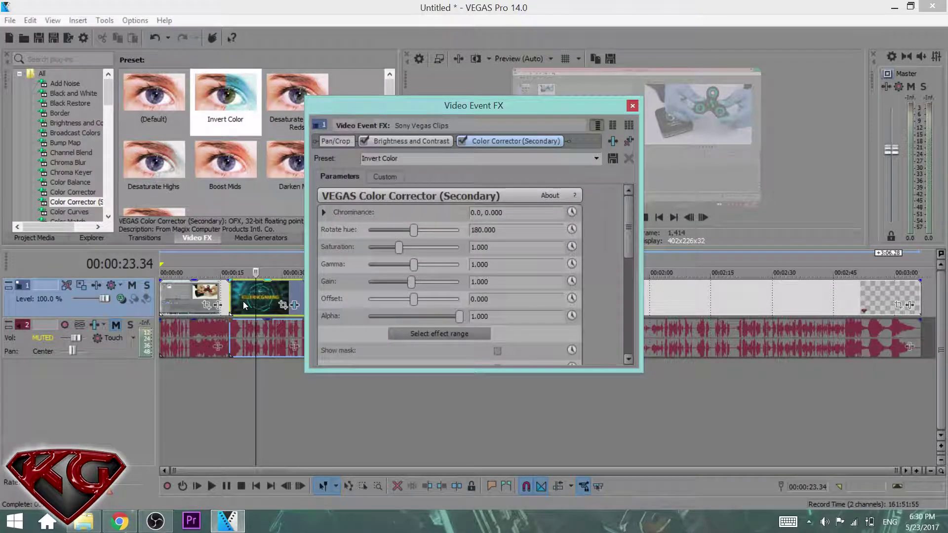
{"action": "left_click", "coordinate": [632, 106]}
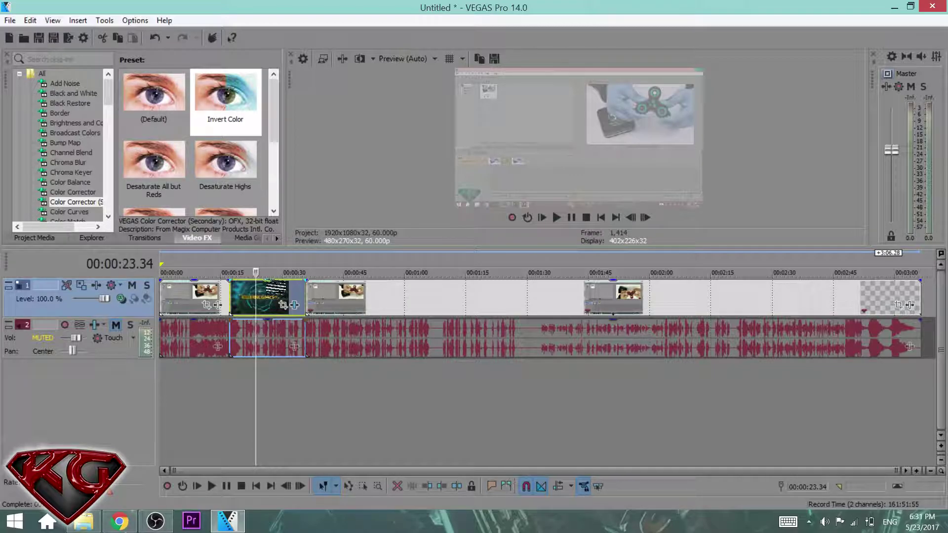
- Turn on Split Screen View in the Video Preview to compare original and inverted versions
{"action": "left_click", "coordinate": [360, 60]}
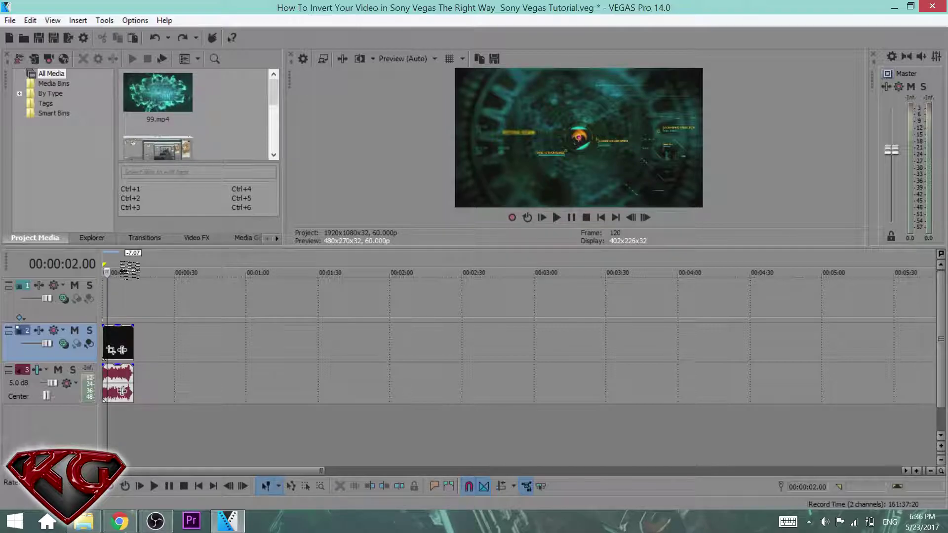
- Copy the inverted video event, paste it right after the original, then undo the paste
{"action": "left_click", "coordinate": [123, 271]}
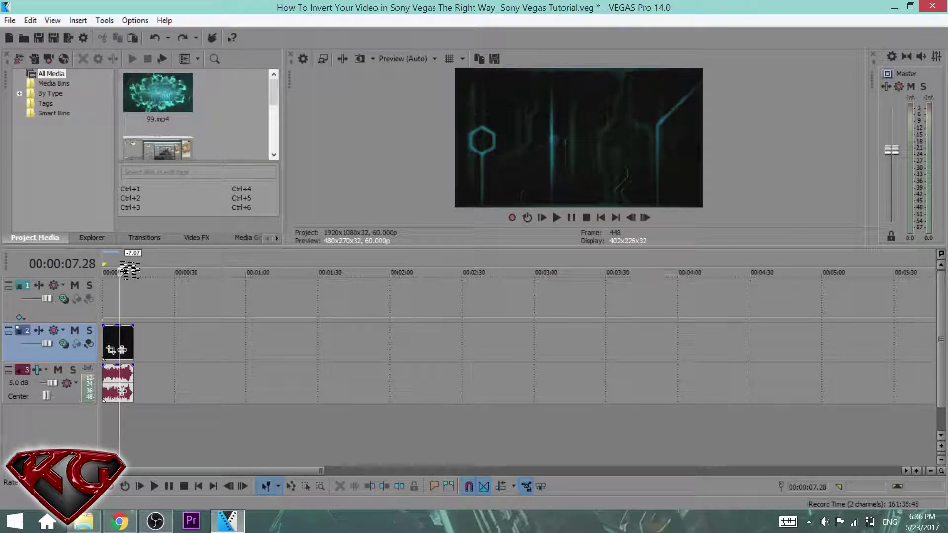
{"action": "left_click", "coordinate": [117, 331]}
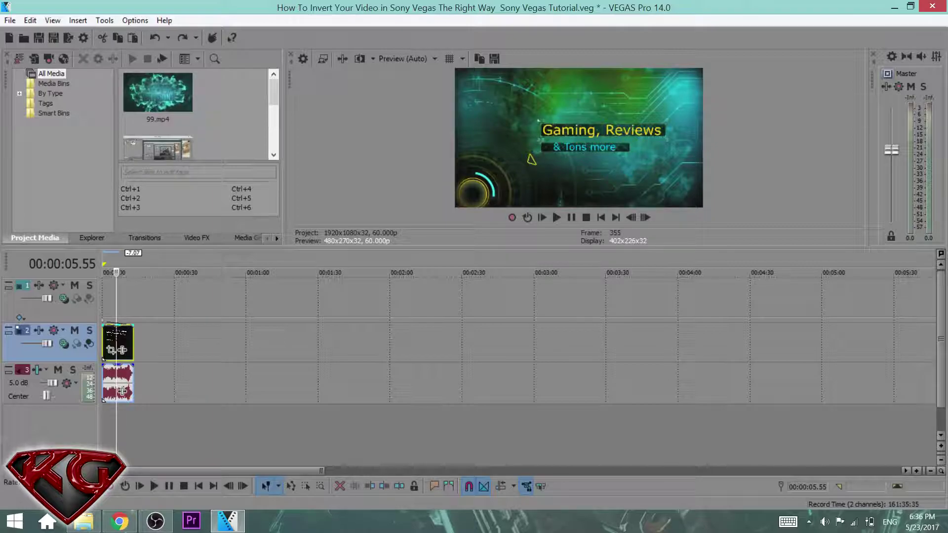
{"action": "right_click", "coordinate": [116, 330]}
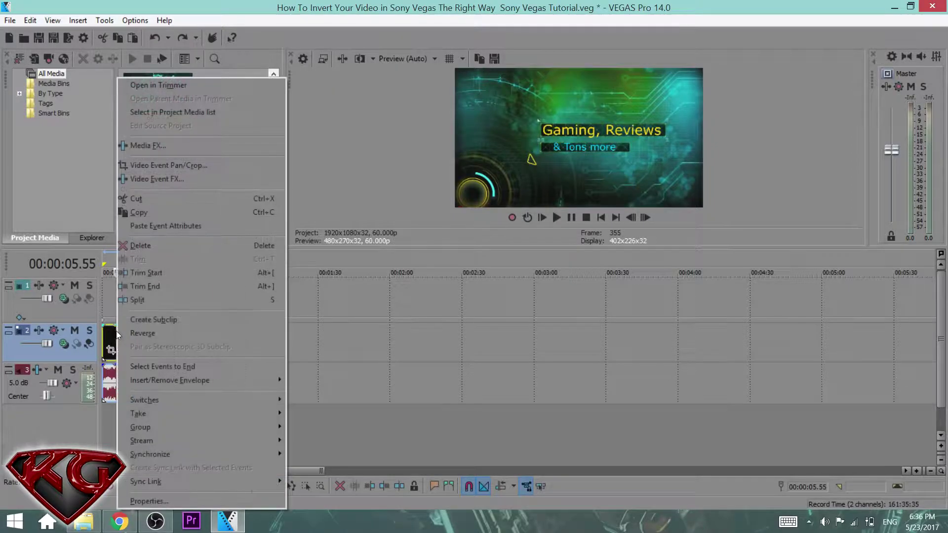
{"action": "left_click", "coordinate": [165, 212]}
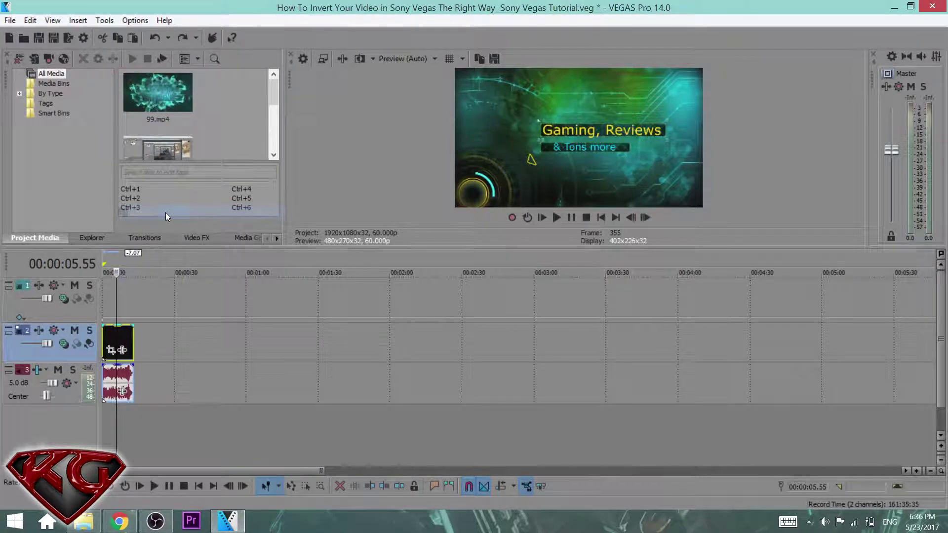
{"action": "left_click", "coordinate": [134, 324]}
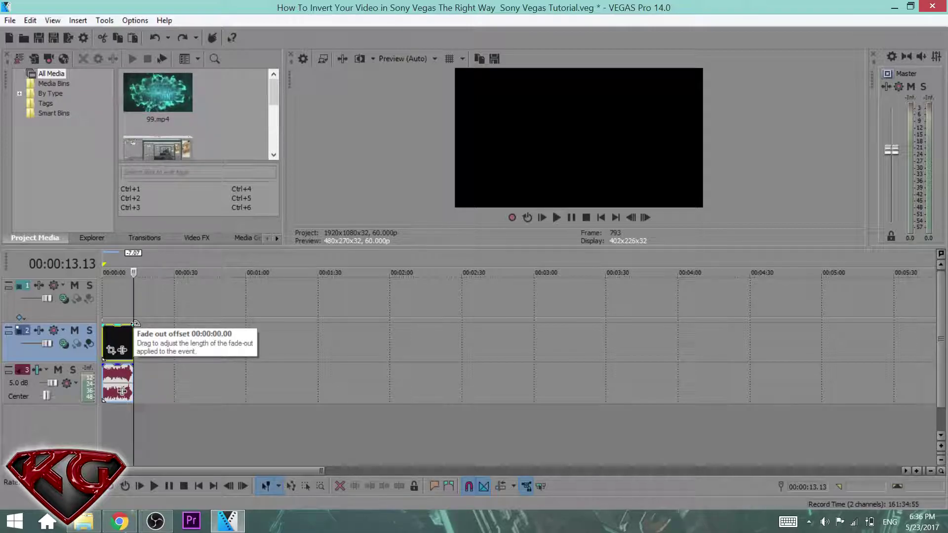
{"action": "key", "text": "ctrl+v"}
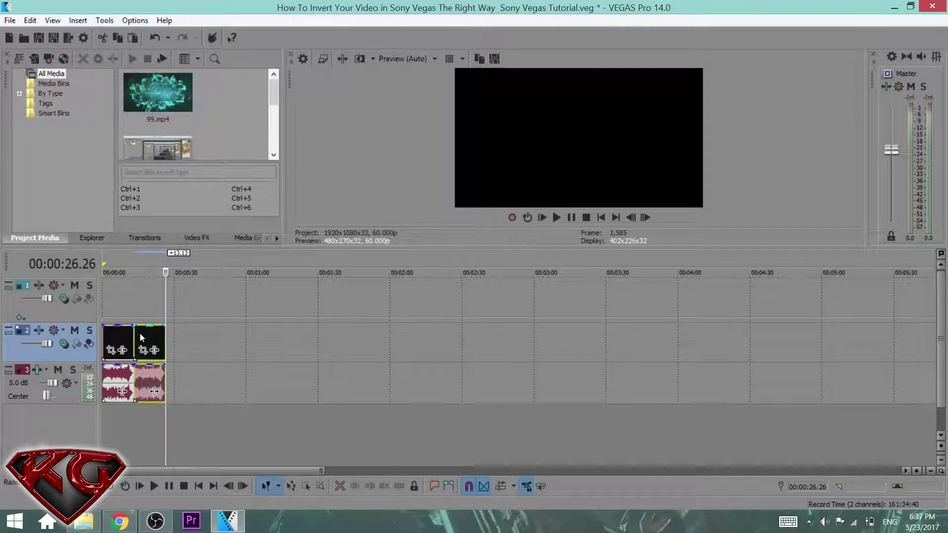
{"action": "key", "text": "ctrl+z"}
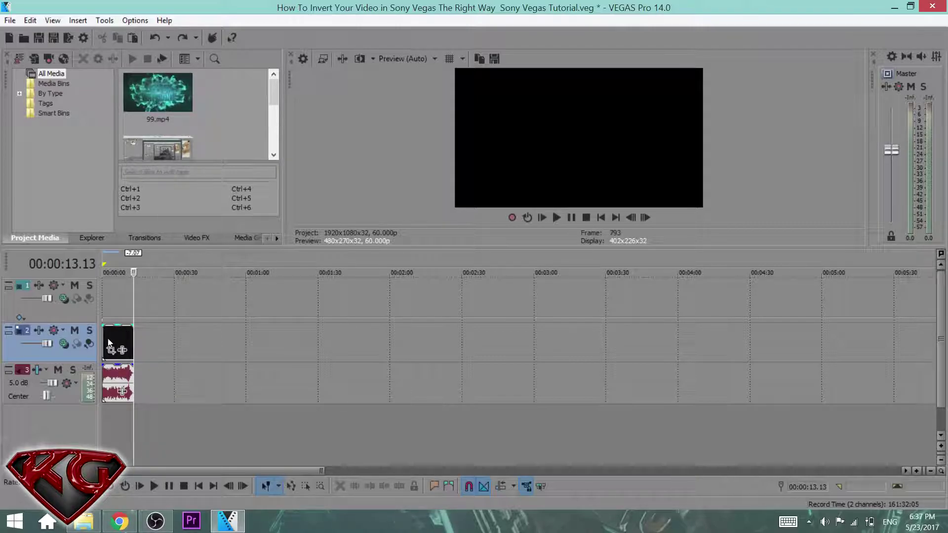
- Copy the track 2 event and Paste Repeat it 15 times, End to end
{"action": "right_click", "coordinate": [122, 354]}
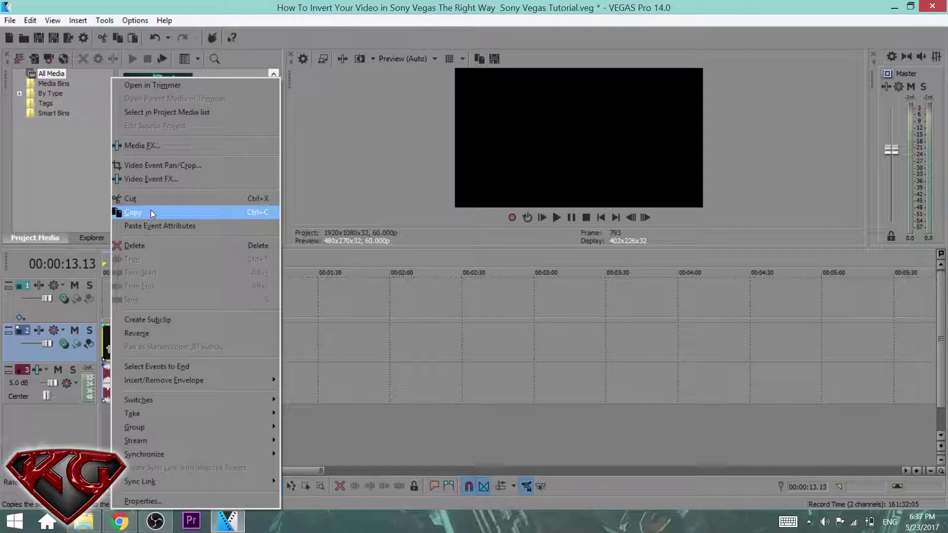
{"action": "left_click", "coordinate": [150, 211]}
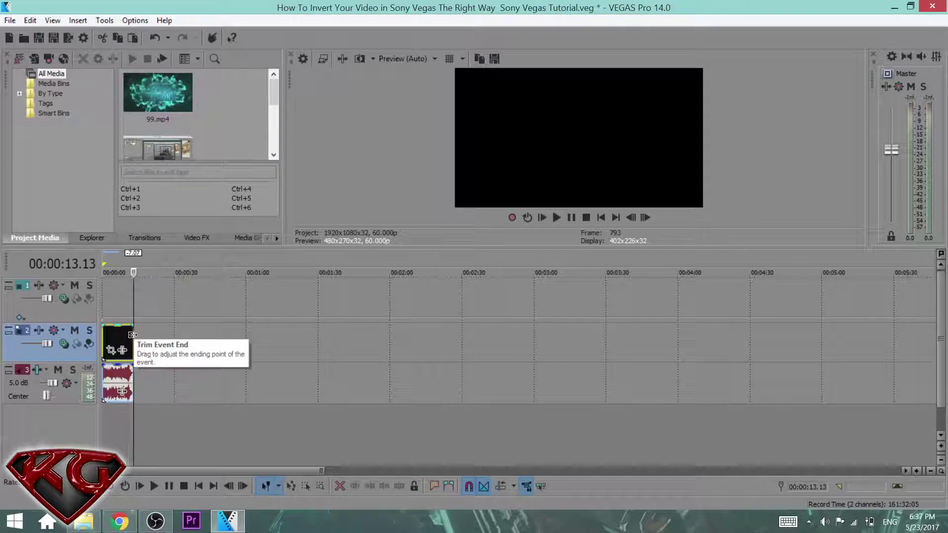
{"action": "key", "text": "ctrl+b"}
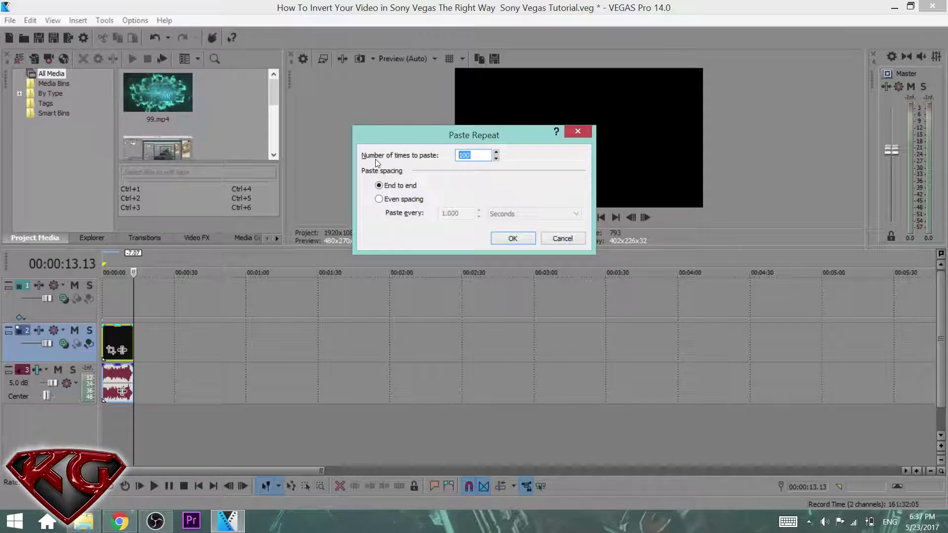
{"action": "type", "text": "1000"}
{"action": "type", "text": "5"}
{"action": "left_click", "coordinate": [512, 238]}
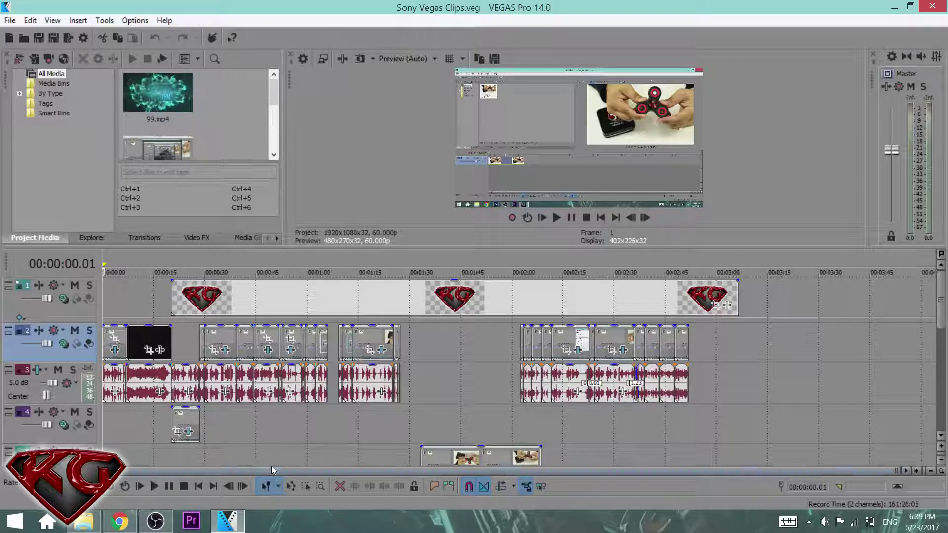
- With the Selection Edit Tool, marquee-select clips across the tracks and open the Auto Ripple dropdown
{"action": "left_click", "coordinate": [302, 487]}
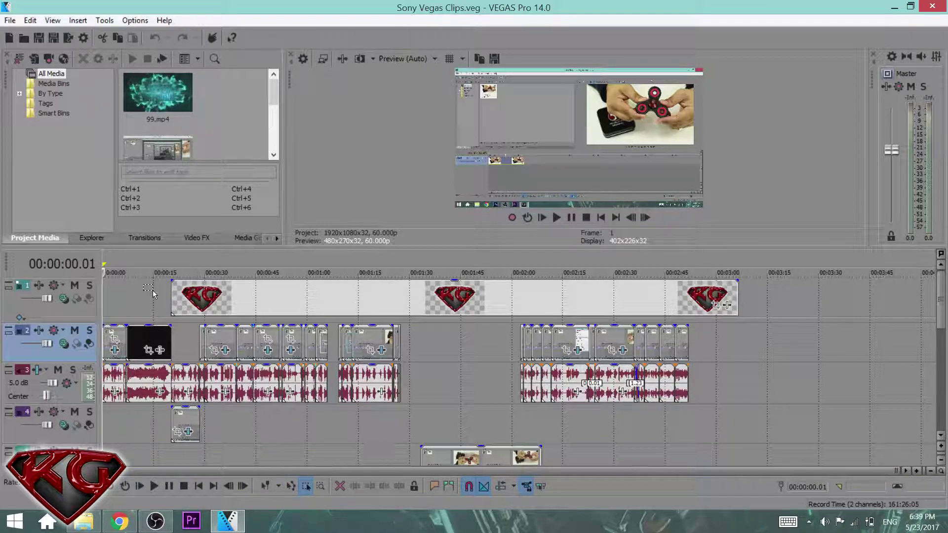
{"action": "left_click_drag", "start_coordinate": [153, 290], "coordinate": [573, 408]}
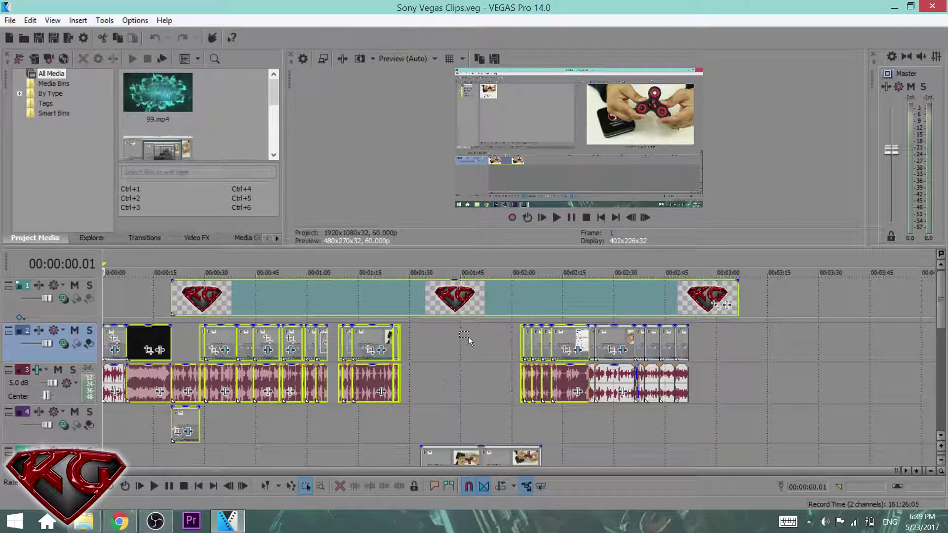
{"action": "left_click_drag", "start_coordinate": [104, 339], "coordinate": [114, 348]}
{"action": "left_click_drag", "start_coordinate": [112, 392], "coordinate": [111, 391]}
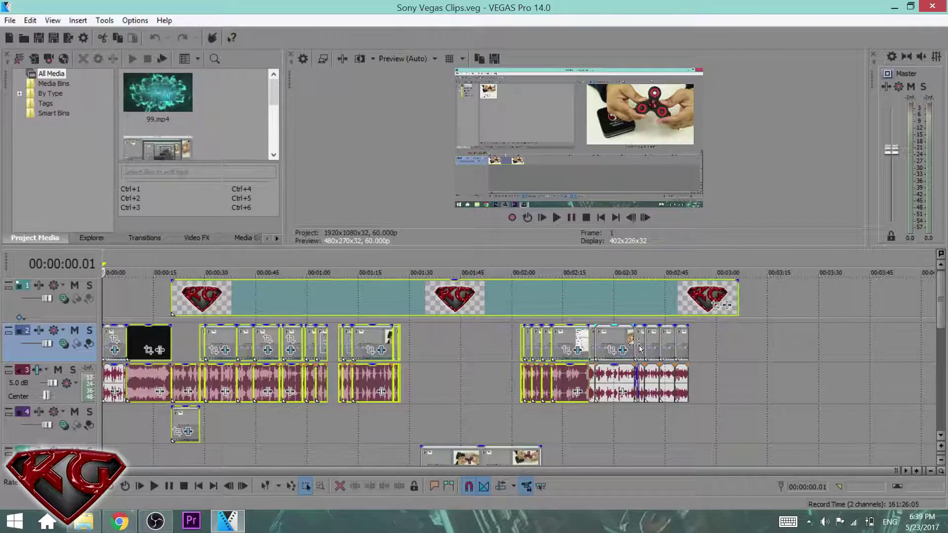
{"action": "left_click_drag", "start_coordinate": [685, 373], "coordinate": [693, 378]}
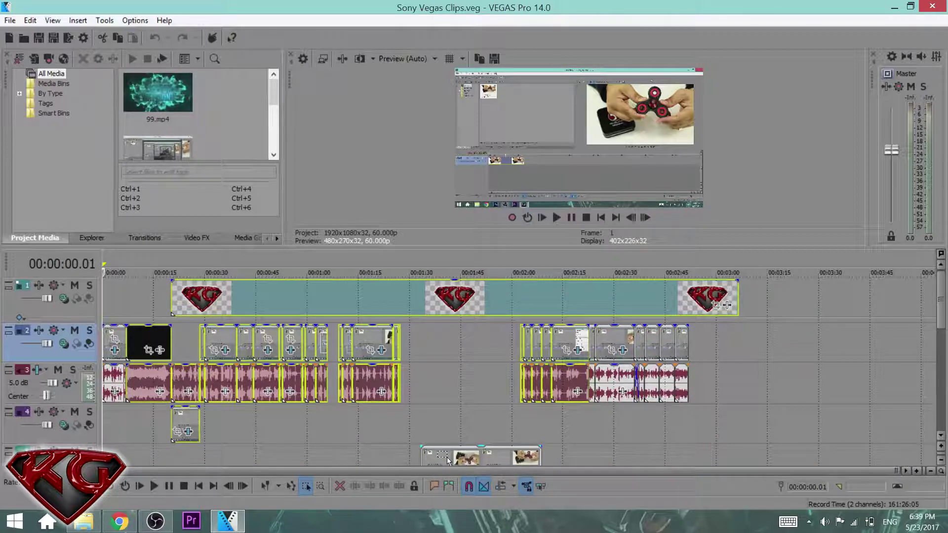
{"action": "left_click_drag", "start_coordinate": [399, 450], "coordinate": [408, 456]}
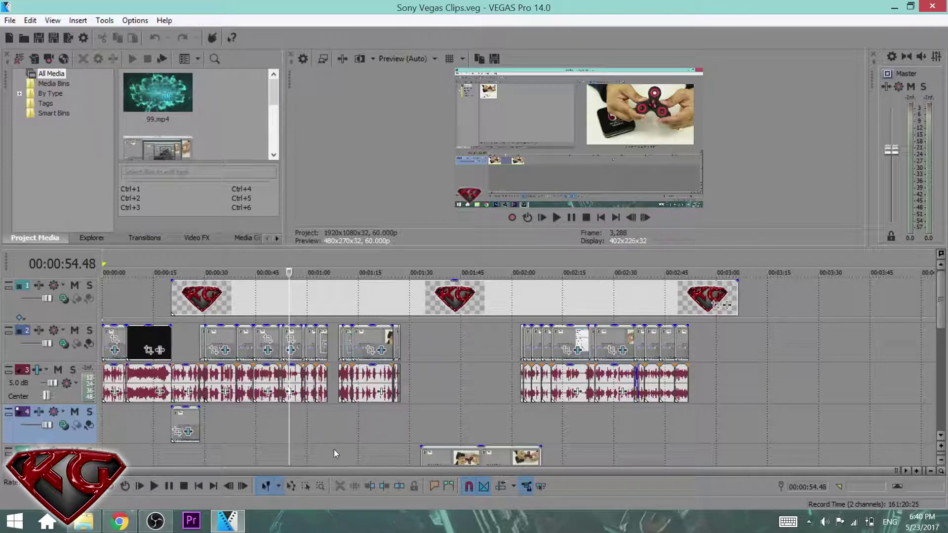
{"action": "left_click", "coordinate": [514, 488]}
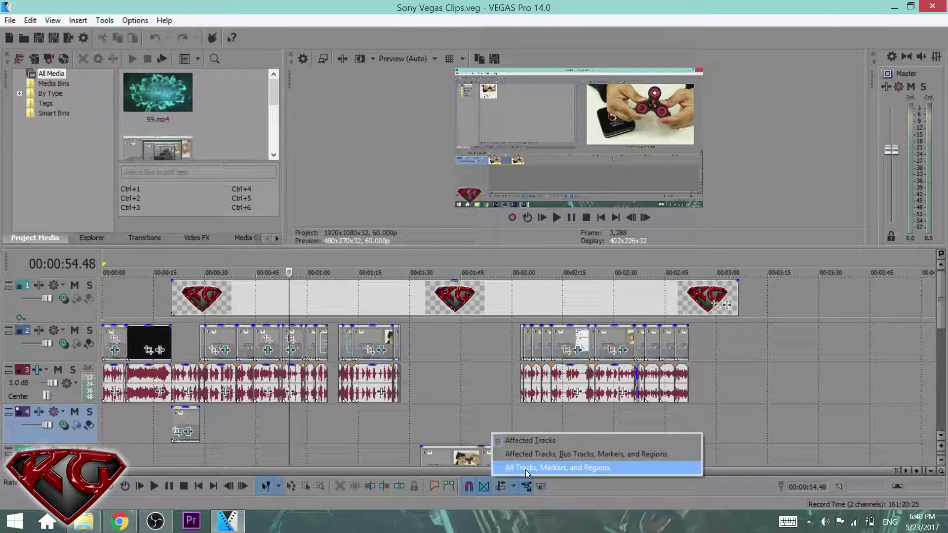
- Set Auto Ripple to 'All Tracks, Markers, and Regions' and drag the first track-2 event right
{"action": "left_click", "coordinate": [523, 467]}
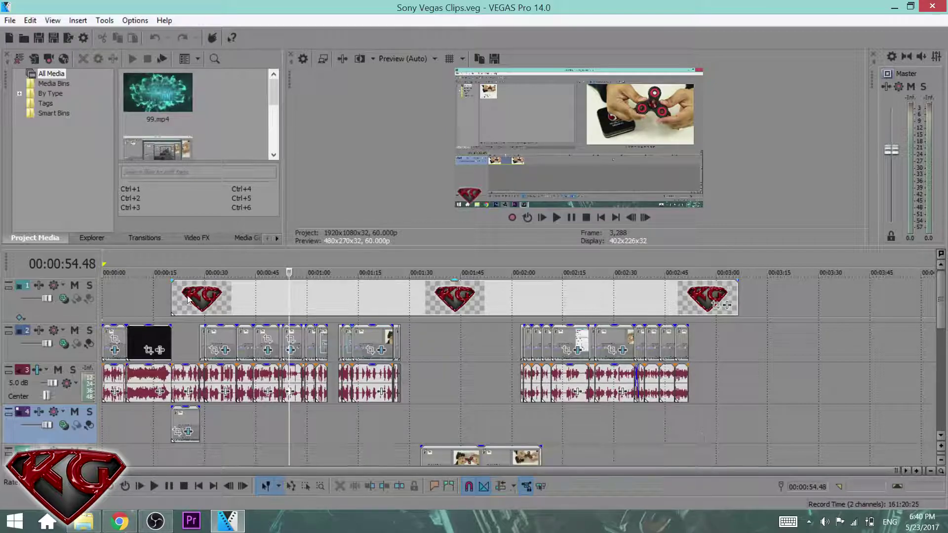
{"action": "left_click", "coordinate": [120, 337]}
{"action": "left_click_drag", "start_coordinate": [119, 337], "coordinate": [93, 327]}
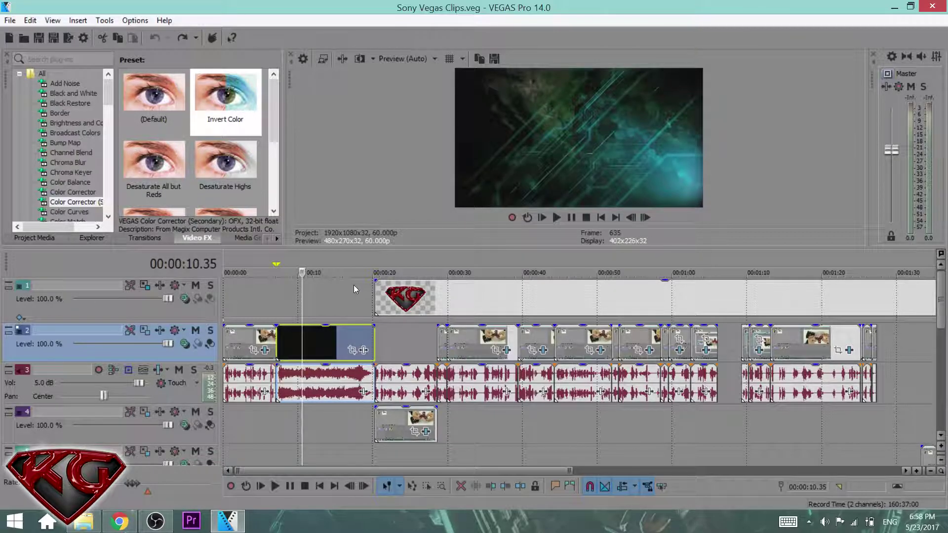
- Ctrl-drag the black inverted clip's right edge left to speed it up, rippling later clips to ~1:18
{"action": "left_click", "coordinate": [334, 333]}
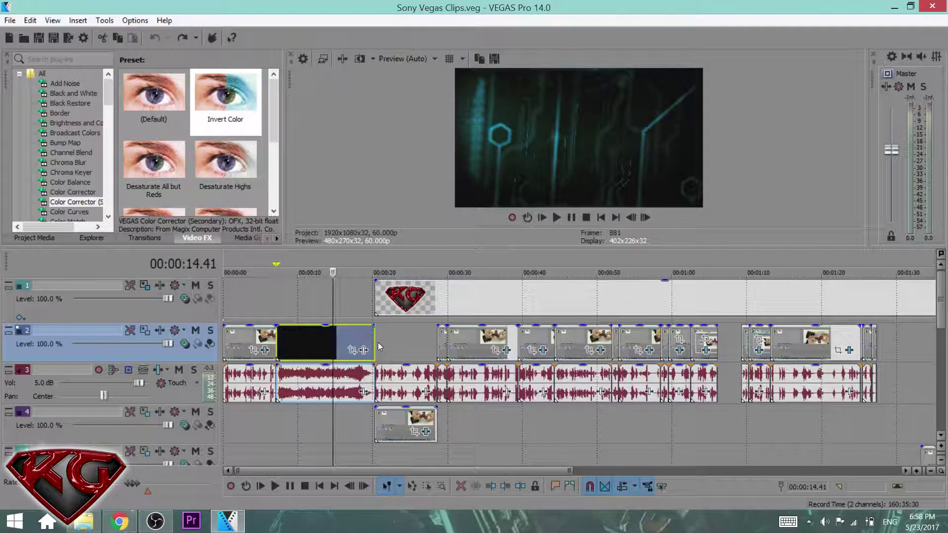
{"action": "left_click_drag", "start_coordinate": [371, 340], "coordinate": [287, 332]}
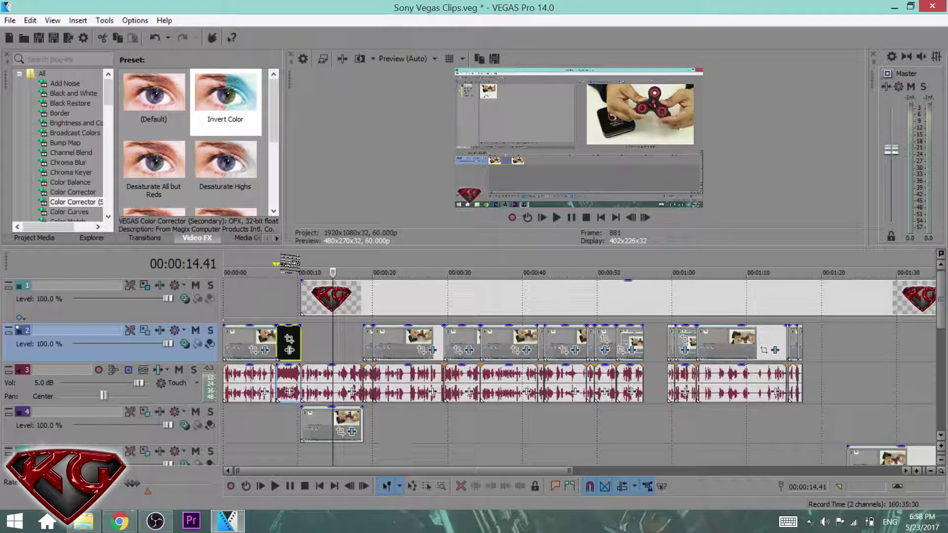
{"action": "left_click", "coordinate": [276, 264]}
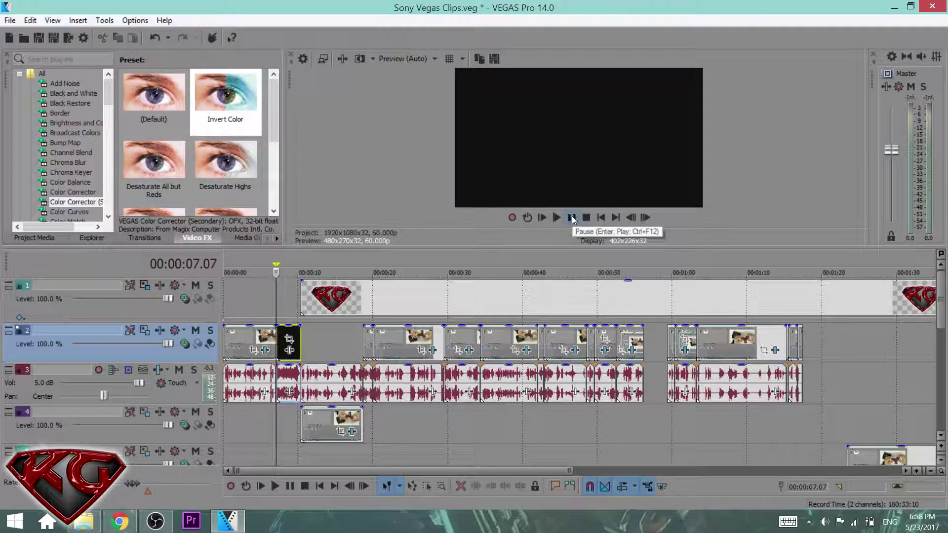
{"action": "left_click", "coordinate": [571, 218]}
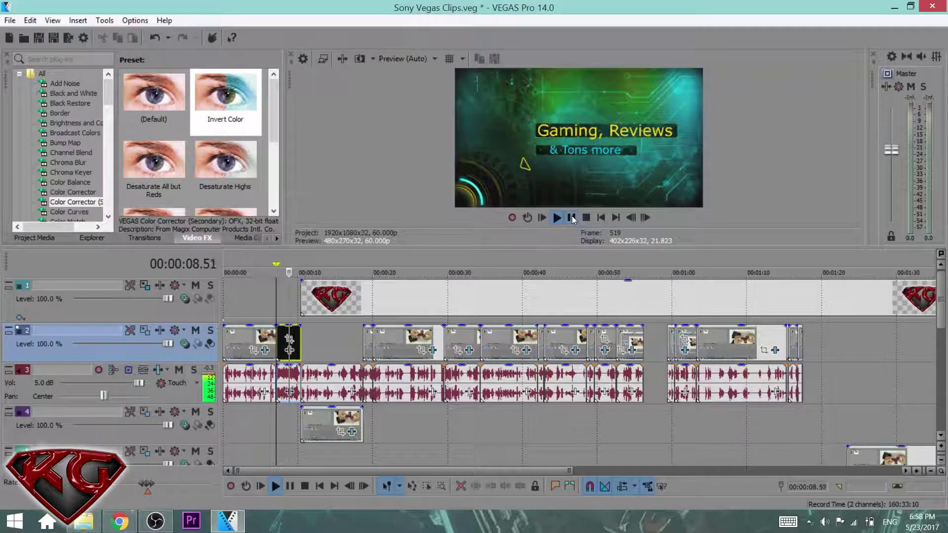
{"action": "left_click", "coordinate": [572, 218]}
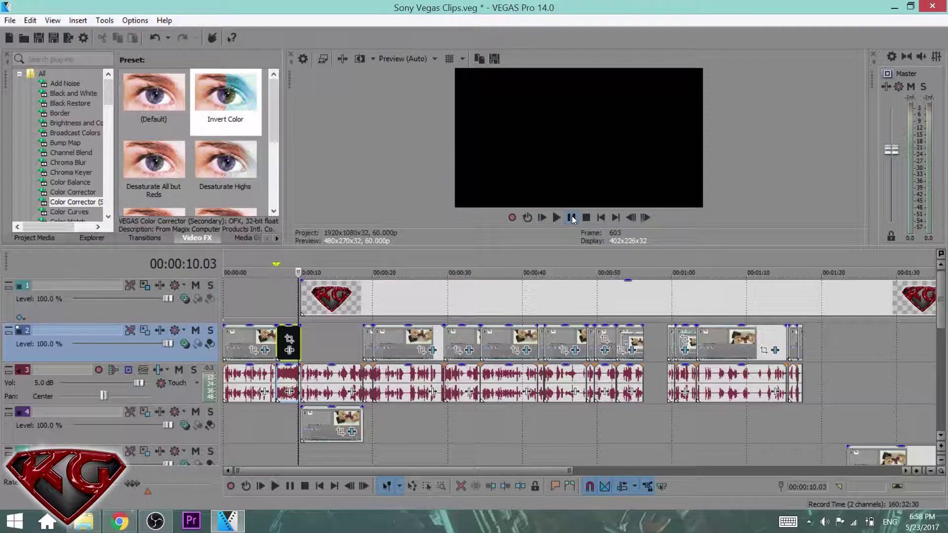